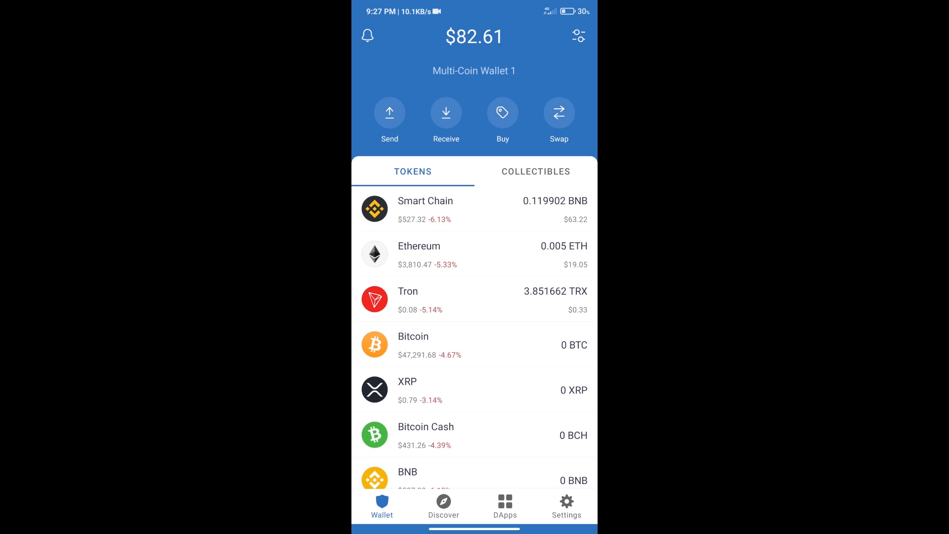
- Enter the Buy flow from the wallet home to list purchasable coins
left_click(504, 113)
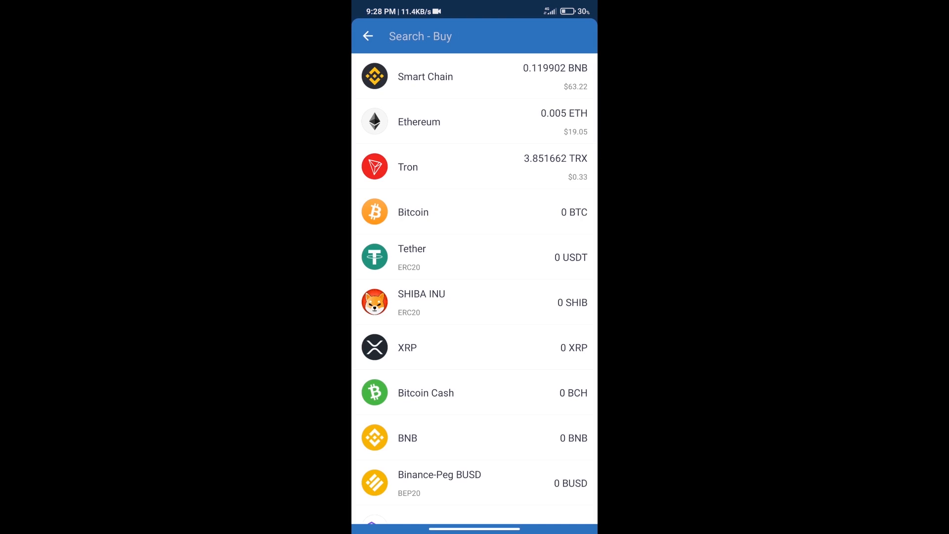
- Get a MoonPay quote for a $50 BNB purchase, then back out to the wallet home
left_click(461, 36)
type("bn")
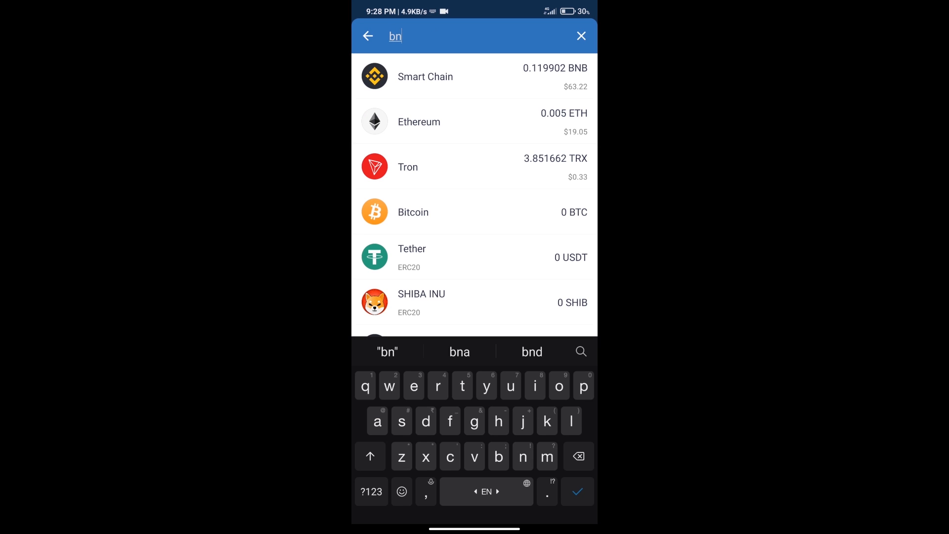
type("b")
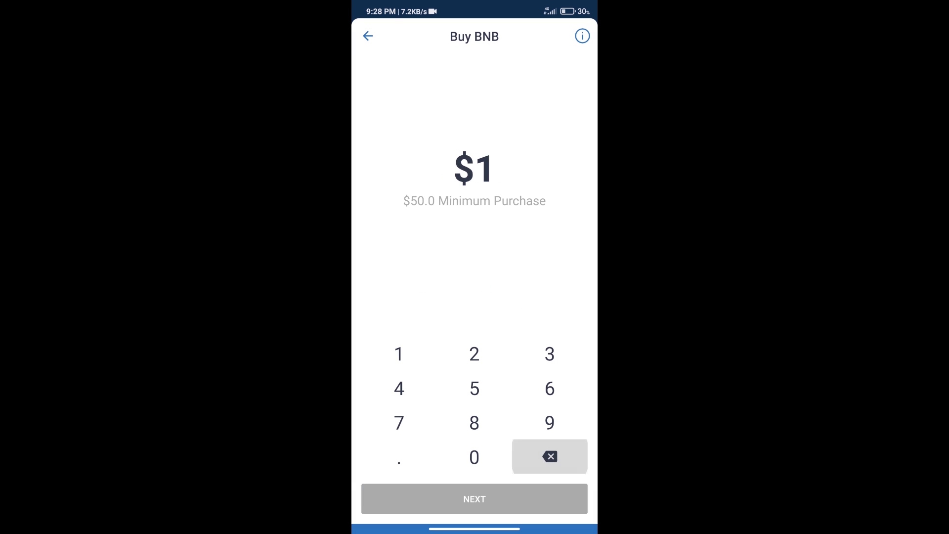
left_click(474, 387)
left_click(474, 458)
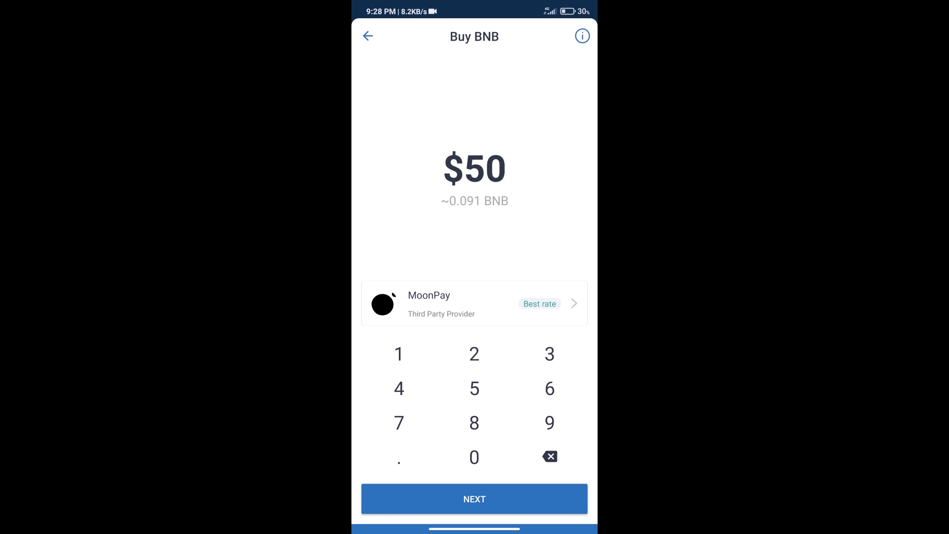
left_click(368, 37)
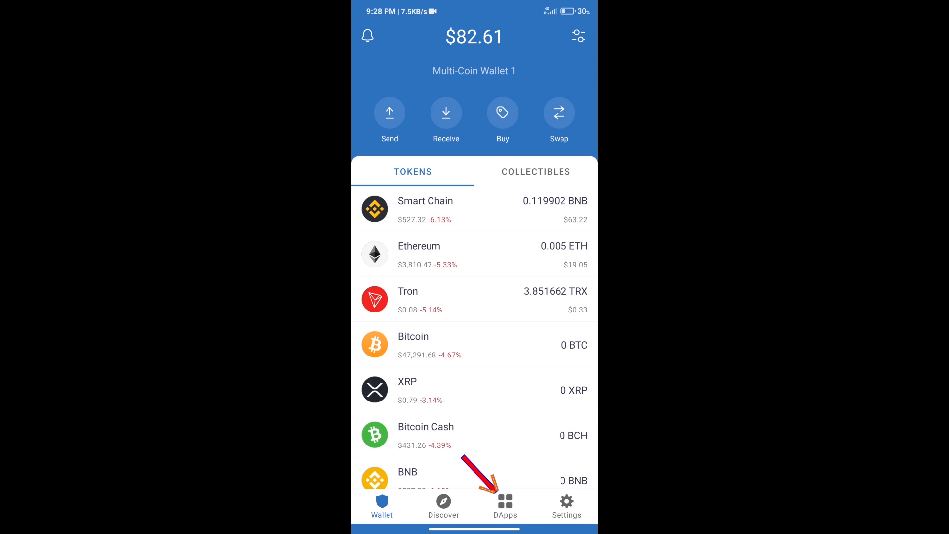
- Load PancakeSwap's swap page in the DApps browser and begin wallet connection
left_click(505, 507)
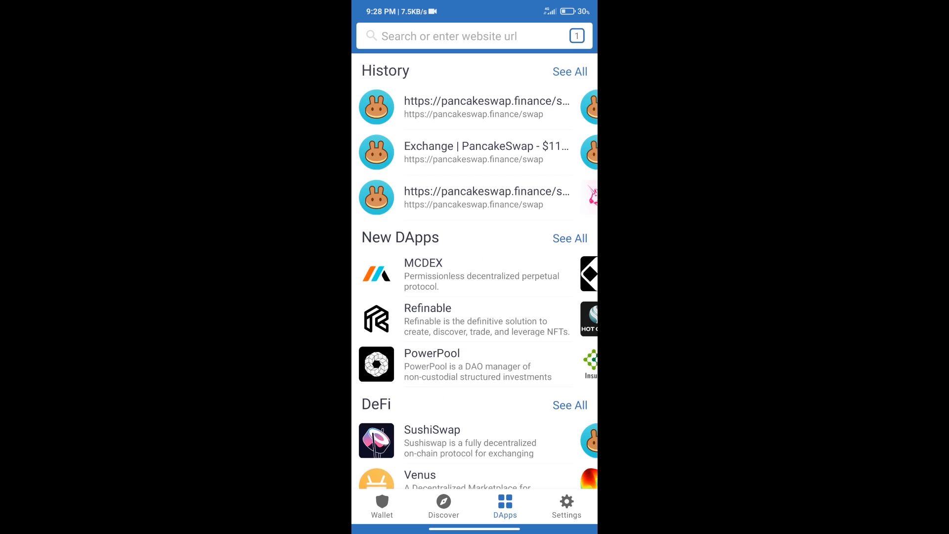
scroll(475, 297, "down", 5)
scroll(475, 297, "down", 2)
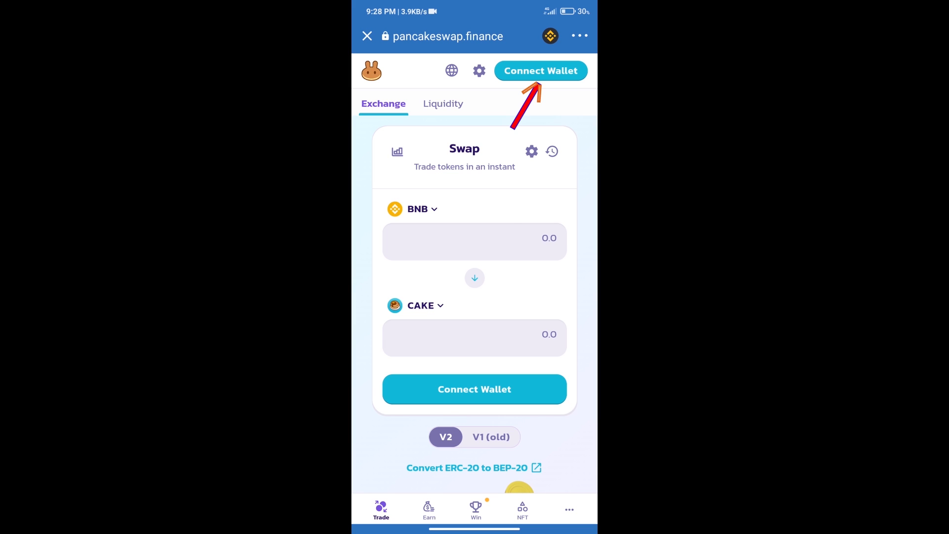
left_click(541, 71)
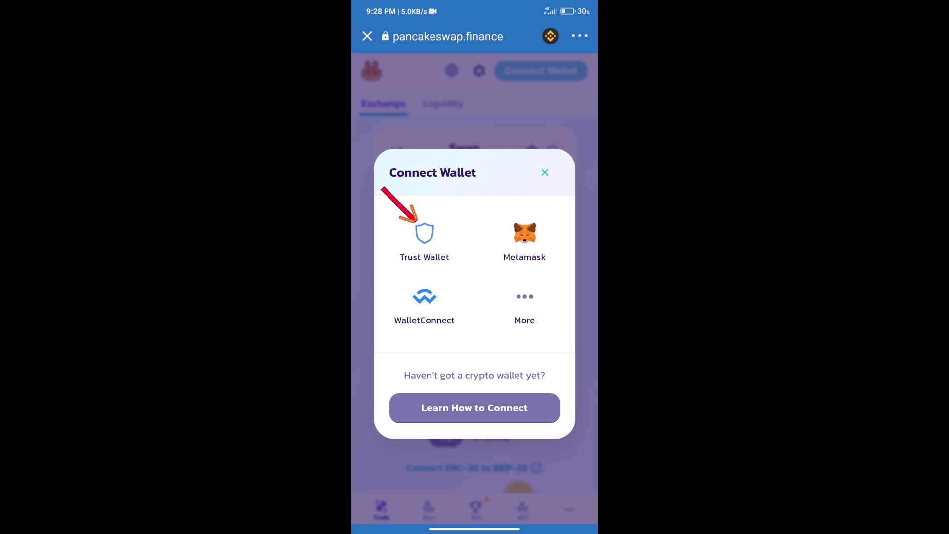
- Connect Trust Wallet to PancakeSwap and copy the Lucky Block contract address from CoinMarketCap
left_click(425, 238)
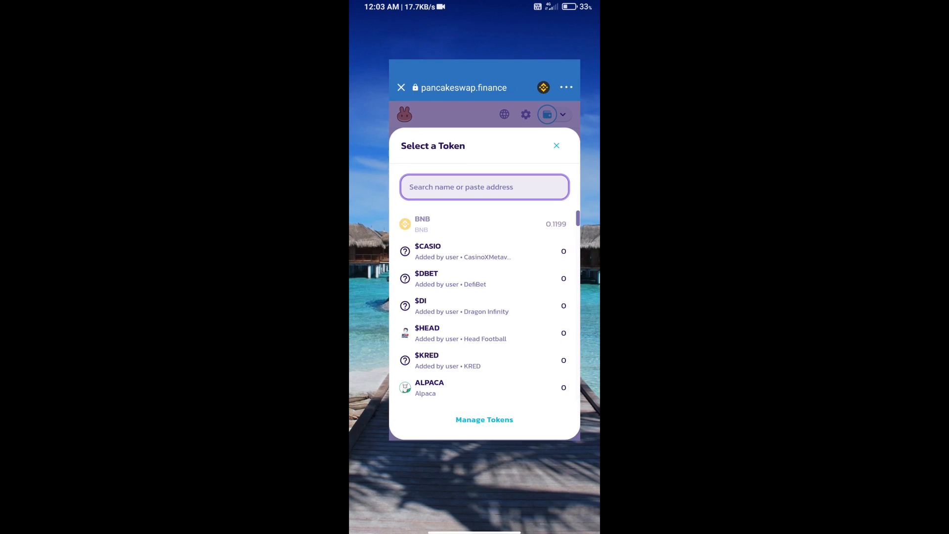
left_click(527, 319)
left_click(561, 441)
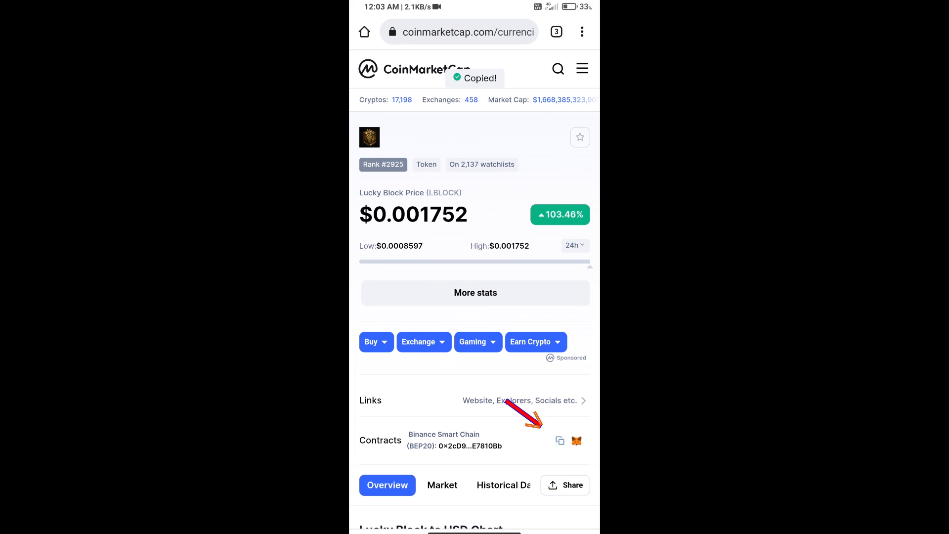
- Return to the PancakeSwap token picker and ready the search field for pasting the address
key("alt+Tab")
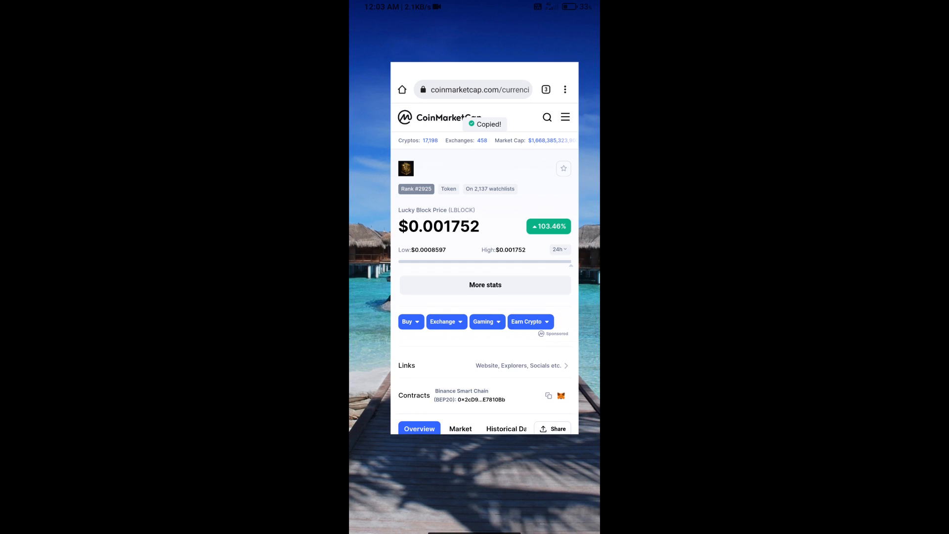
left_click(527, 319)
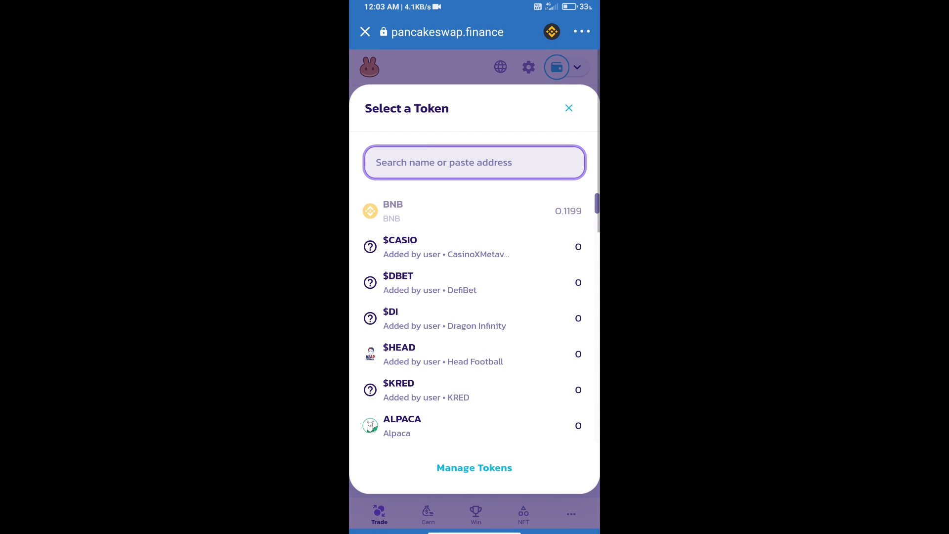
left_click(386, 170)
- Paste the contract address and import LuckyBlock (LBlock) as the swap output, accepting the risk warning
left_click(381, 135)
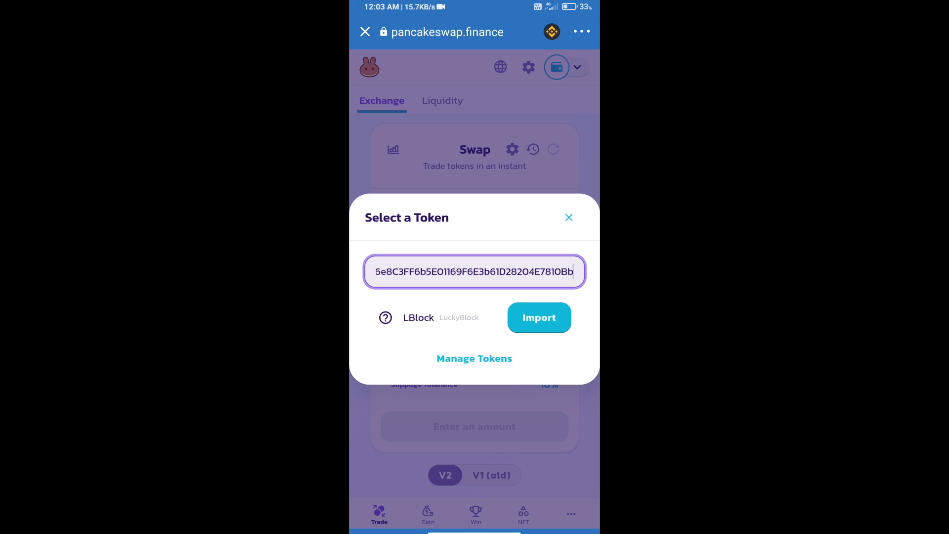
left_click(539, 318)
left_click(375, 425)
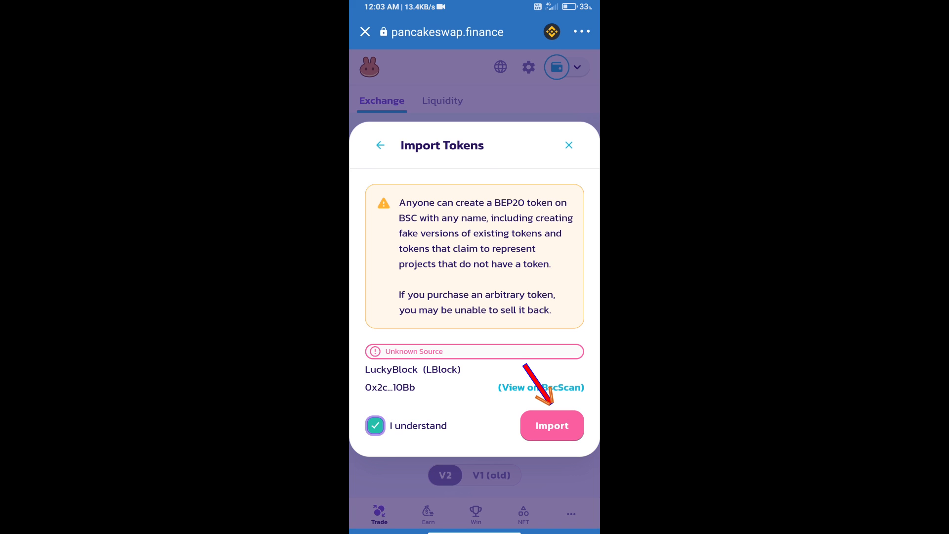
left_click(552, 426)
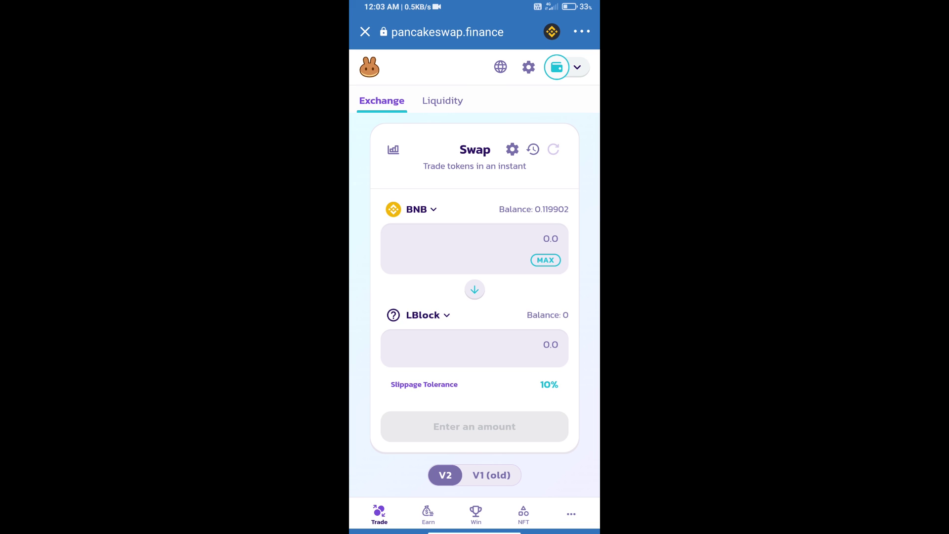
- Raise the swap's custom slippage tolerance from 10% to 12%
left_click(511, 149)
left_click(523, 404)
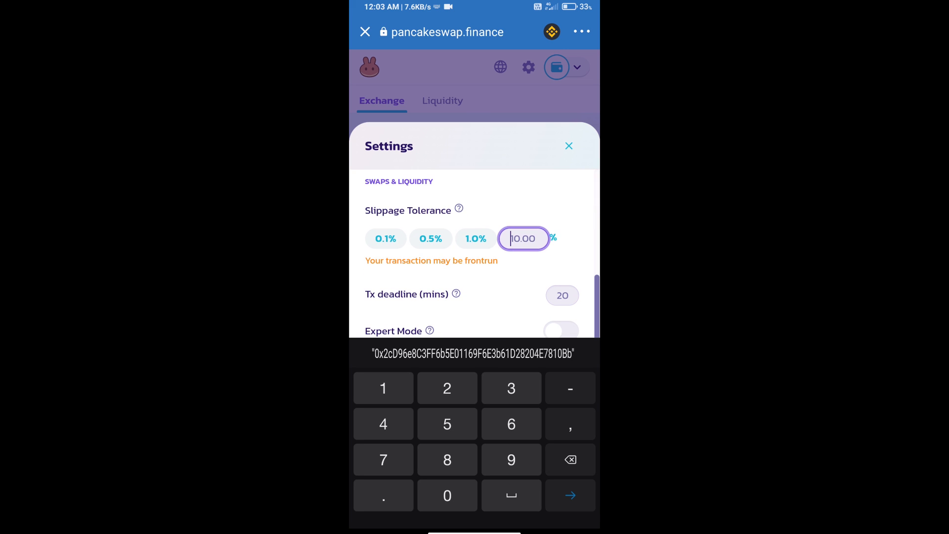
key("BackSpace")
type("12")
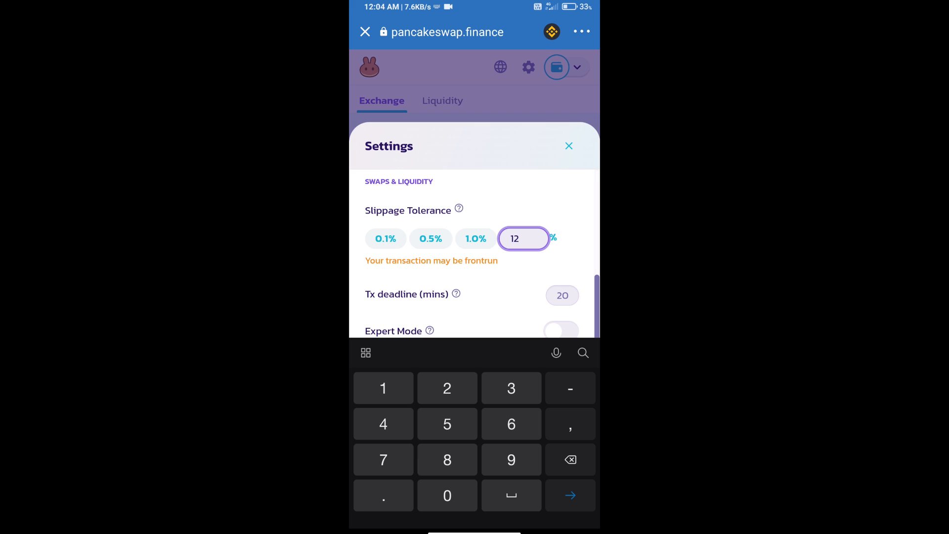
left_click(569, 145)
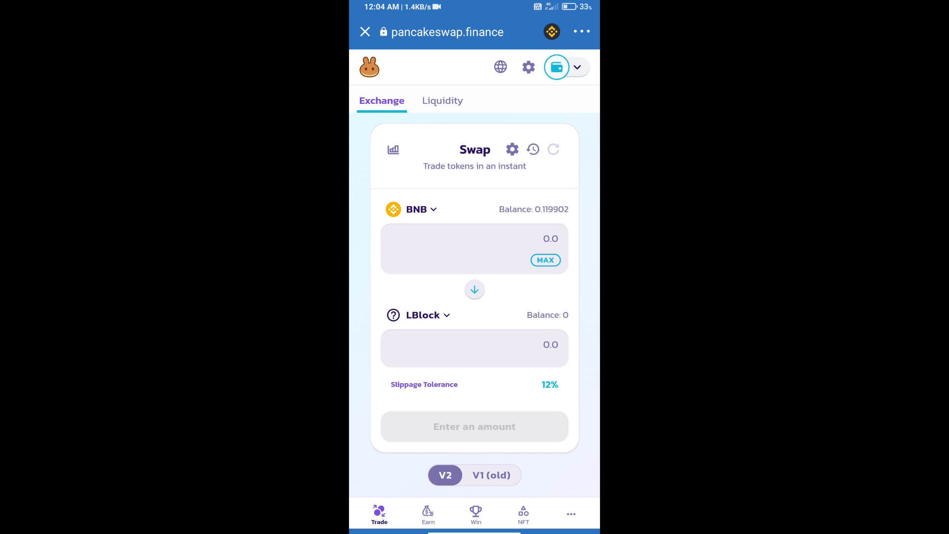
- Request 1000 LBlock, quoting about 0.0046 BNB via BNB › CAKE › LBlock, and bring up Confirm Swap
left_click(475, 344)
type("1")
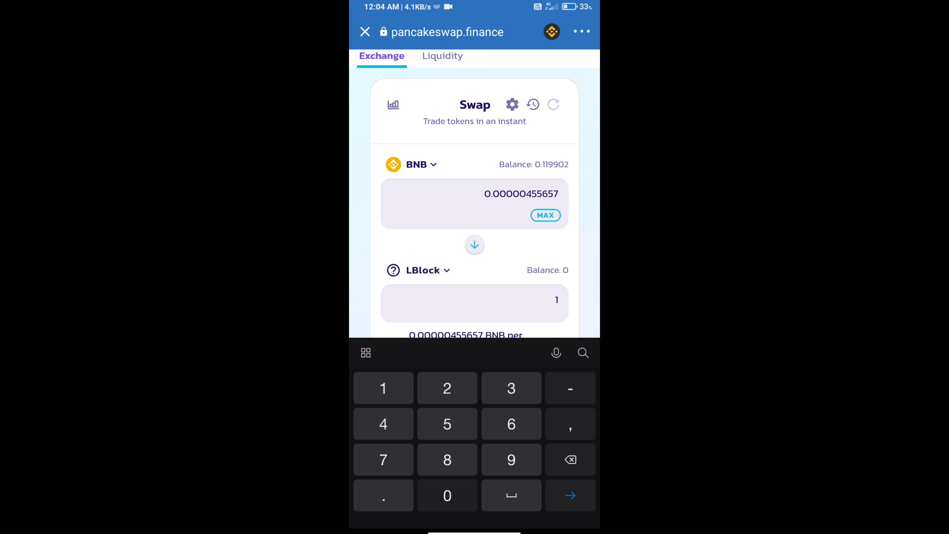
type("000")
scroll(475, 223, "down", 5)
scroll(475, 223, "down", 3)
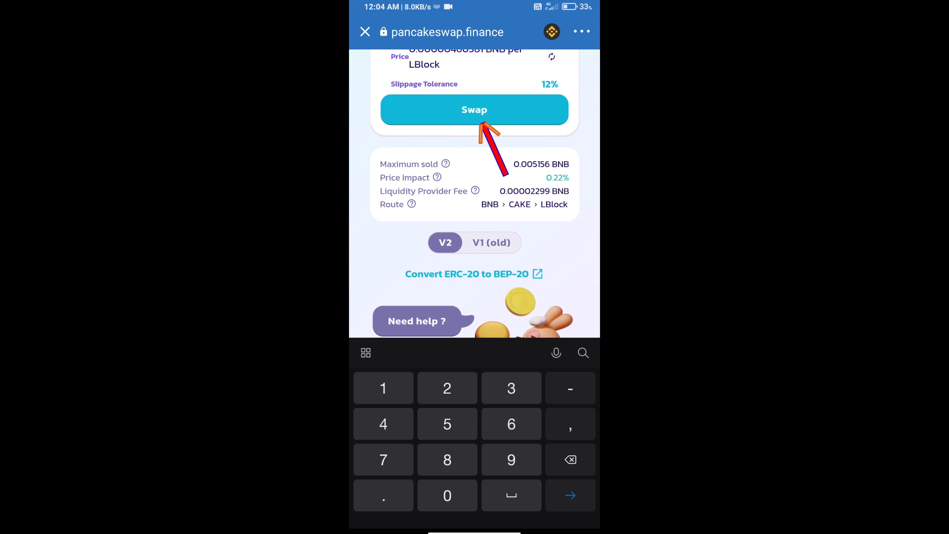
left_click(474, 110)
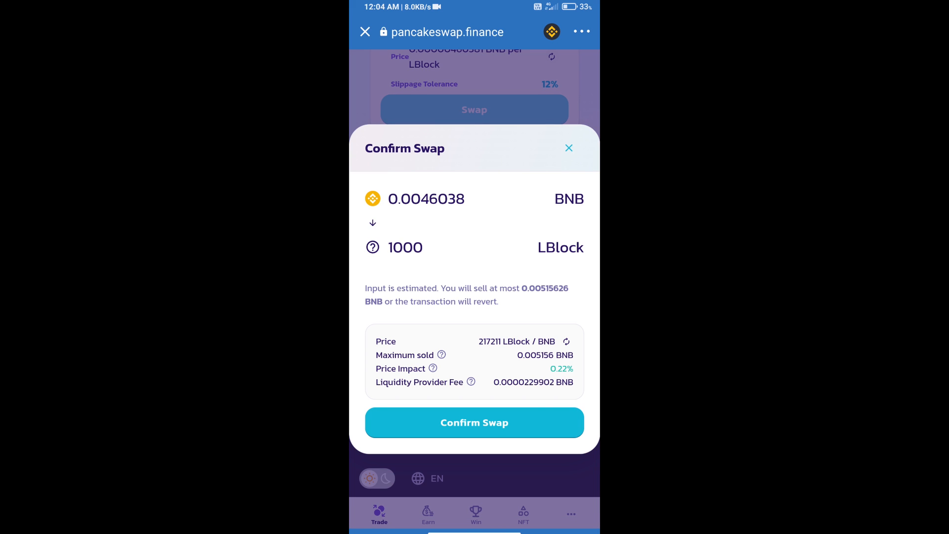